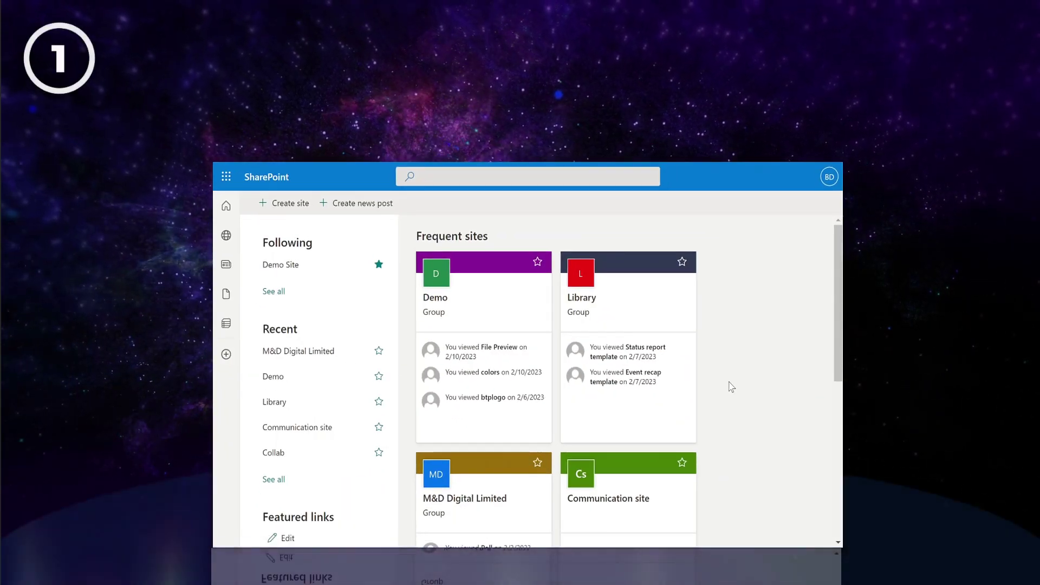
Open the Demo site's home page in edit mode, scrolled to the bottom of the Activity section.
{"action": "left_click", "coordinate": [511, 310]}
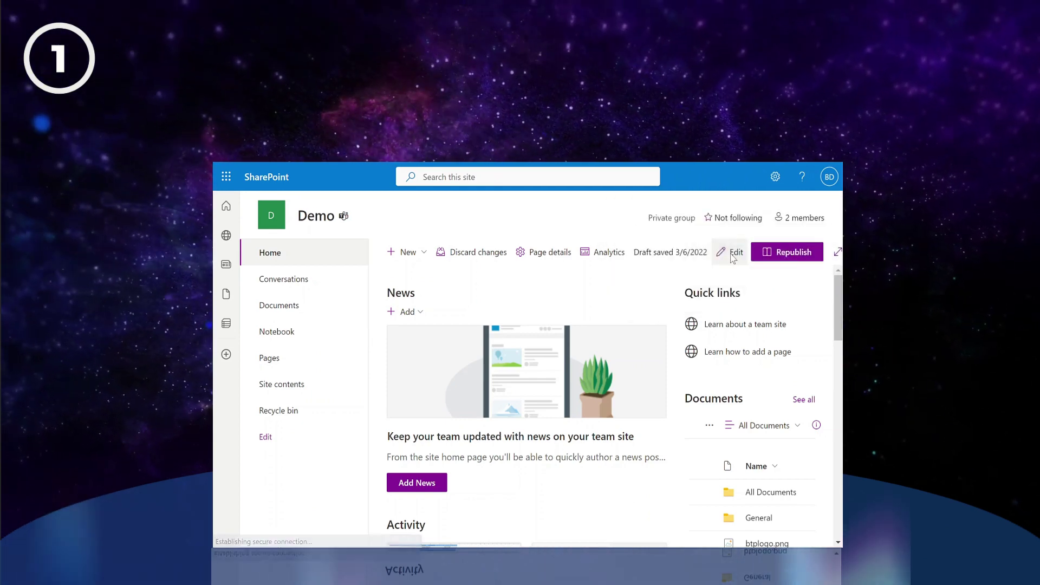
{"action": "left_click", "coordinate": [791, 252]}
{"action": "scroll", "coordinate": [633, 458], "scroll_direction": "down", "scroll_amount": 8}
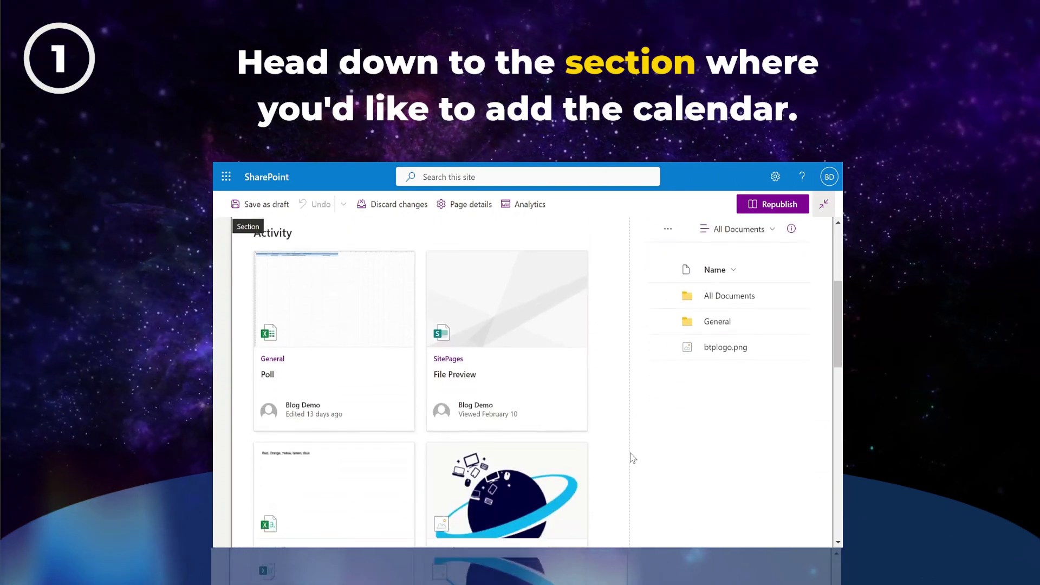
{"action": "scroll", "coordinate": [633, 459], "scroll_direction": "down", "scroll_amount": 10}
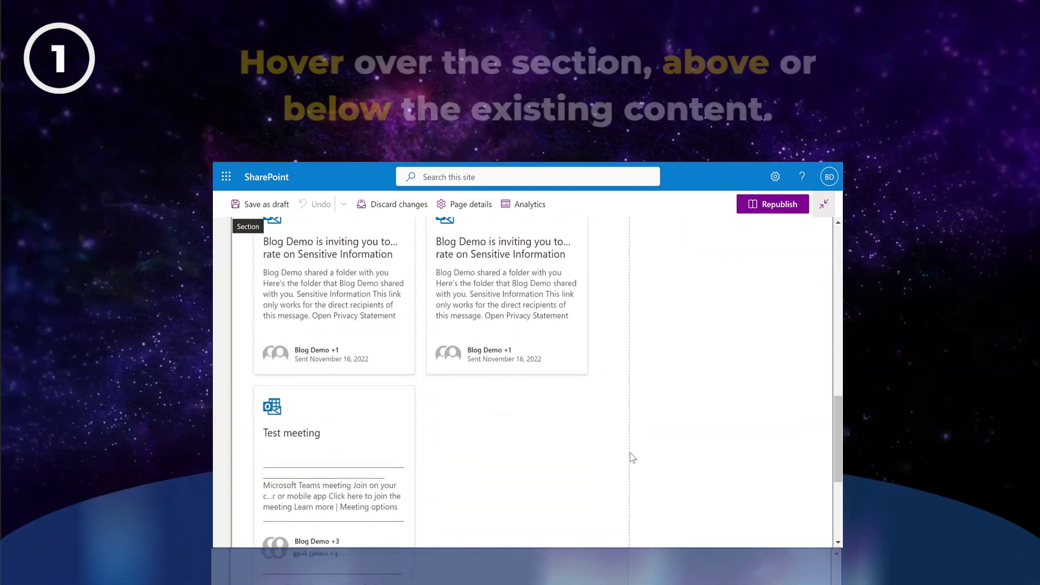
{"action": "mouse_move", "coordinate": [523, 404]}
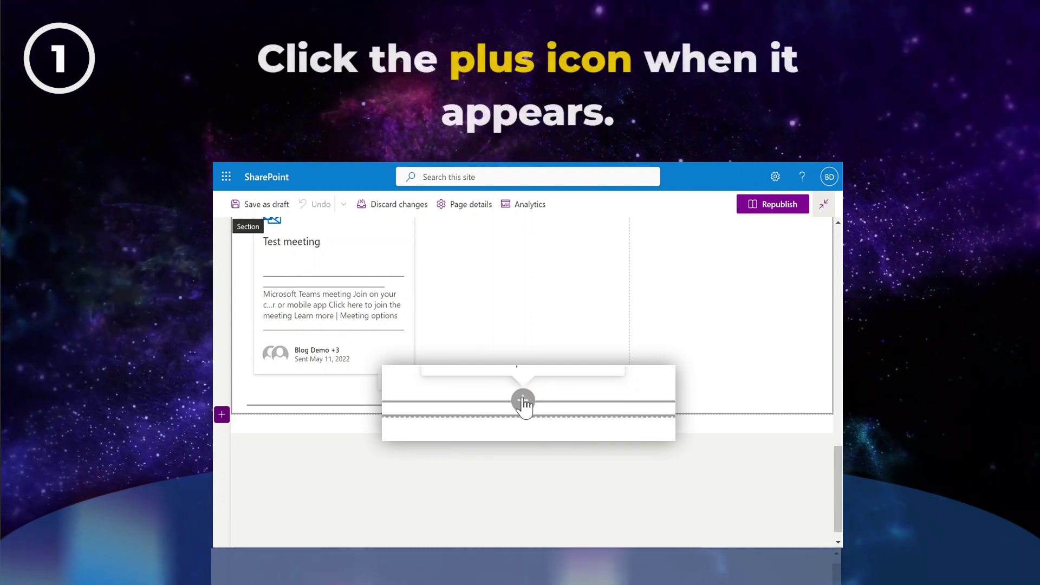
Insert a Group calendar web part showing Team meetings below the Test meeting card.
{"action": "left_click", "coordinate": [435, 405]}
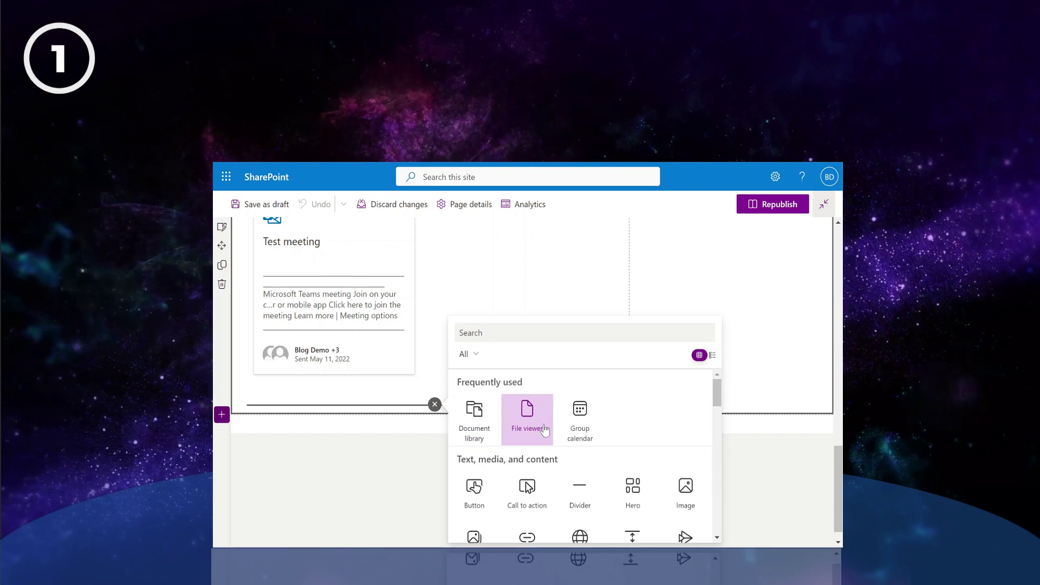
{"action": "scroll", "coordinate": [544, 429], "scroll_direction": "down", "scroll_amount": 10}
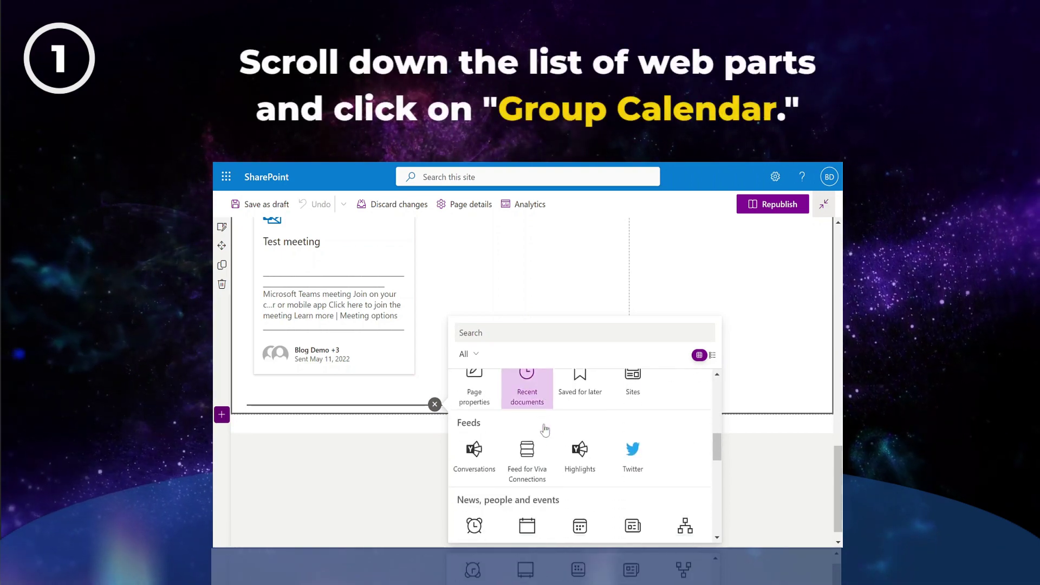
{"action": "scroll", "coordinate": [544, 428], "scroll_direction": "down", "scroll_amount": 2}
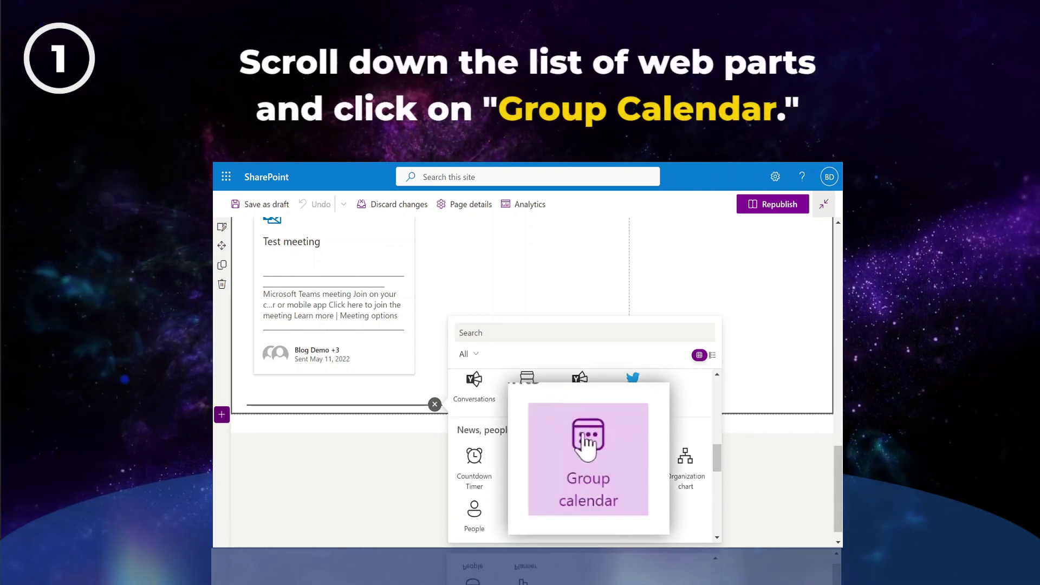
{"action": "left_click", "coordinate": [585, 463]}
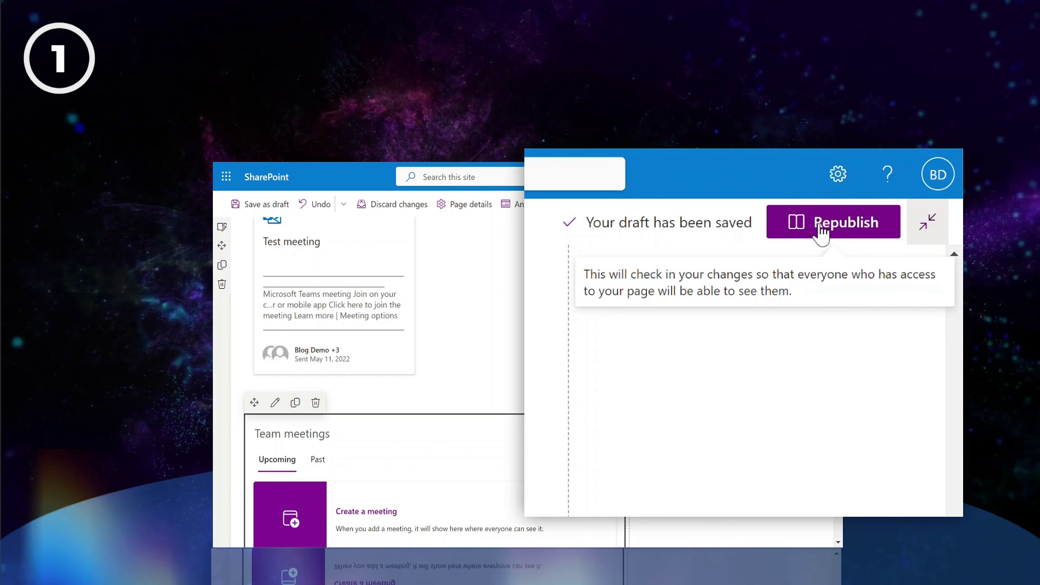
Republish the Demo home page and confirm, making the Team meetings calendar visible.
{"action": "left_click", "coordinate": [822, 231]}
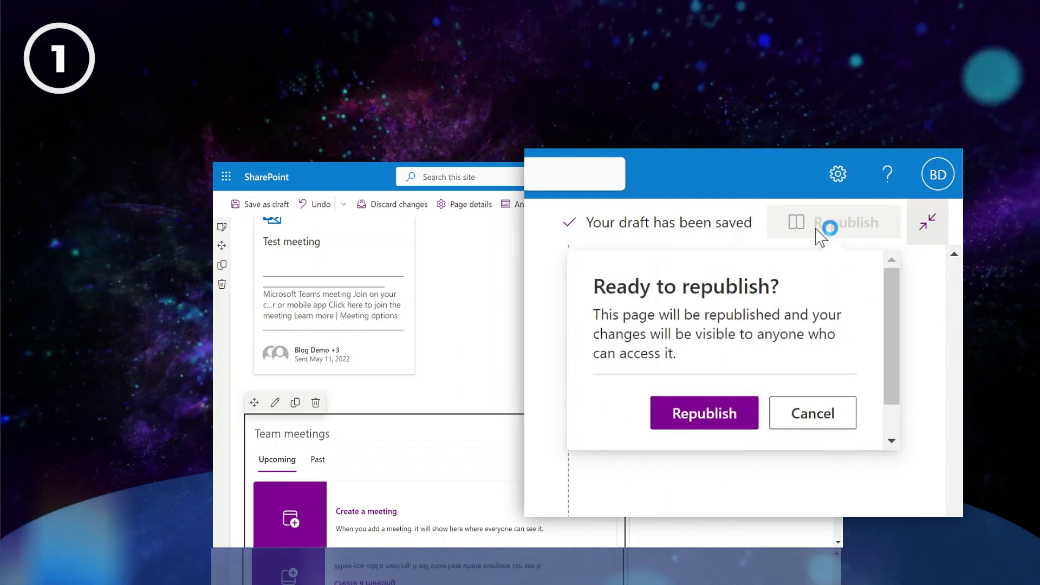
{"action": "left_click", "coordinate": [722, 422]}
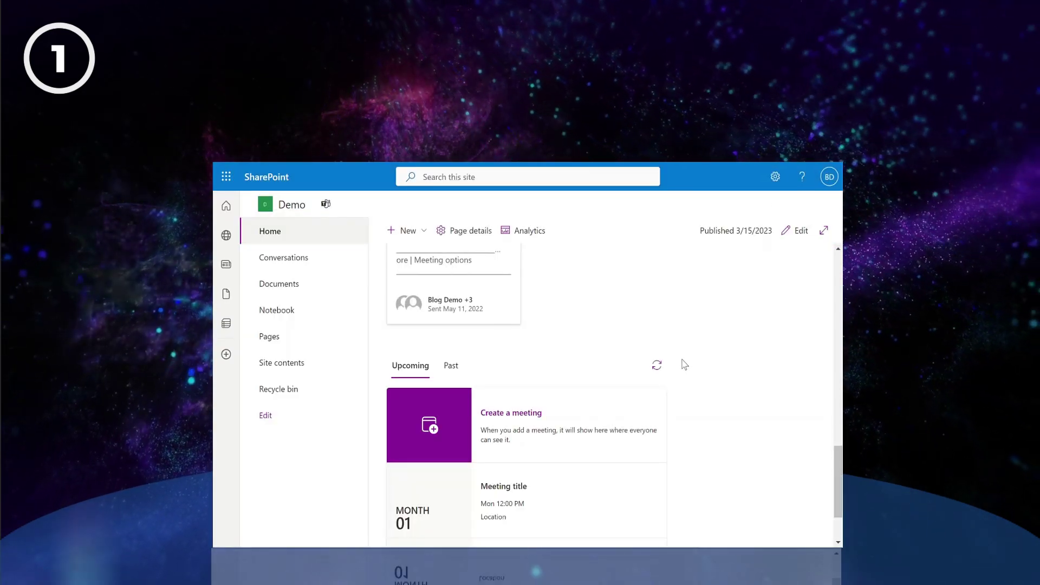
{"action": "scroll", "coordinate": [685, 364], "scroll_direction": "down", "scroll_amount": 2}
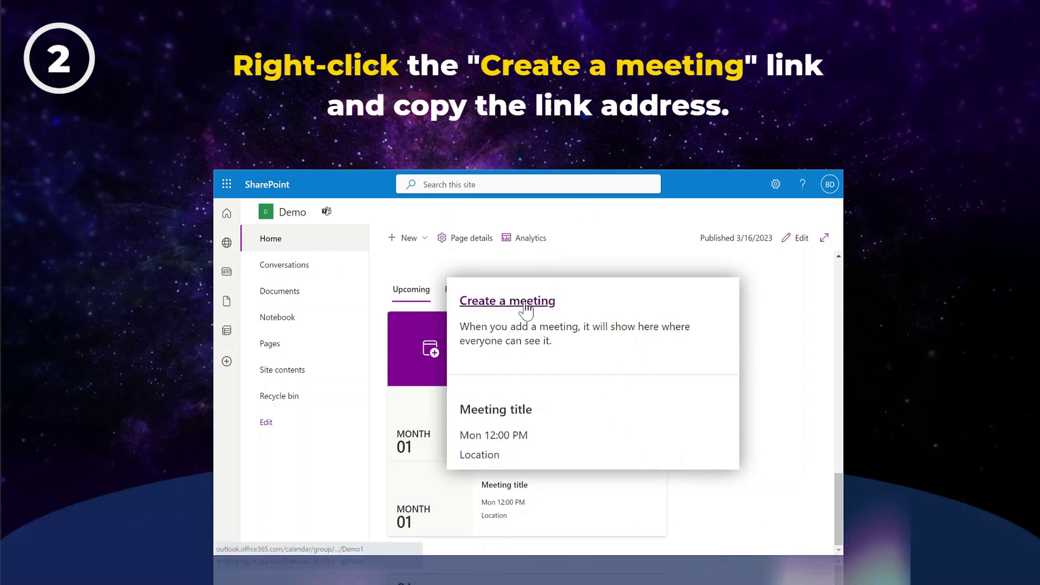
{"action": "right_click", "coordinate": [525, 338]}
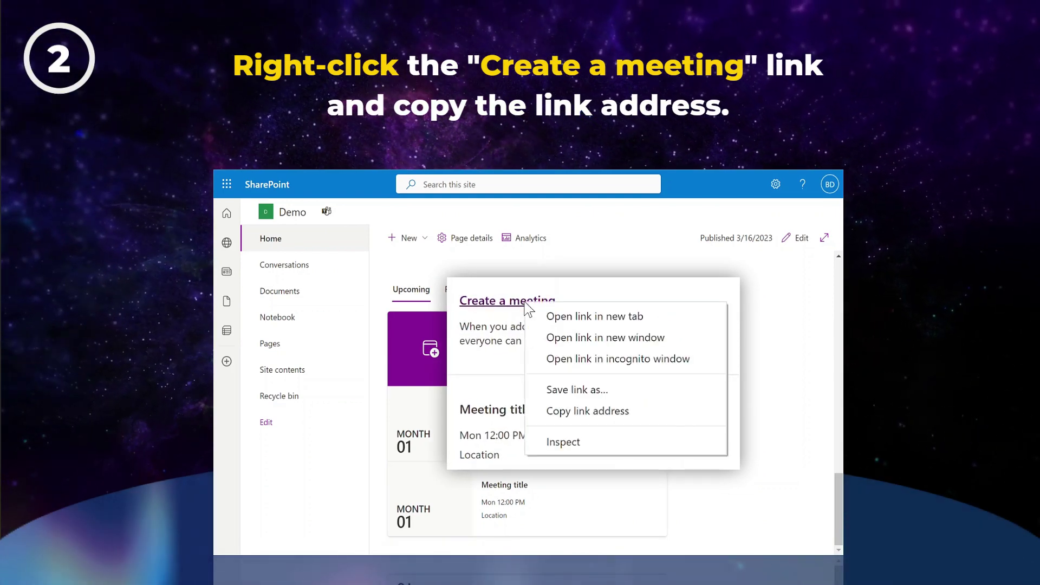
{"action": "left_click", "coordinate": [633, 409]}
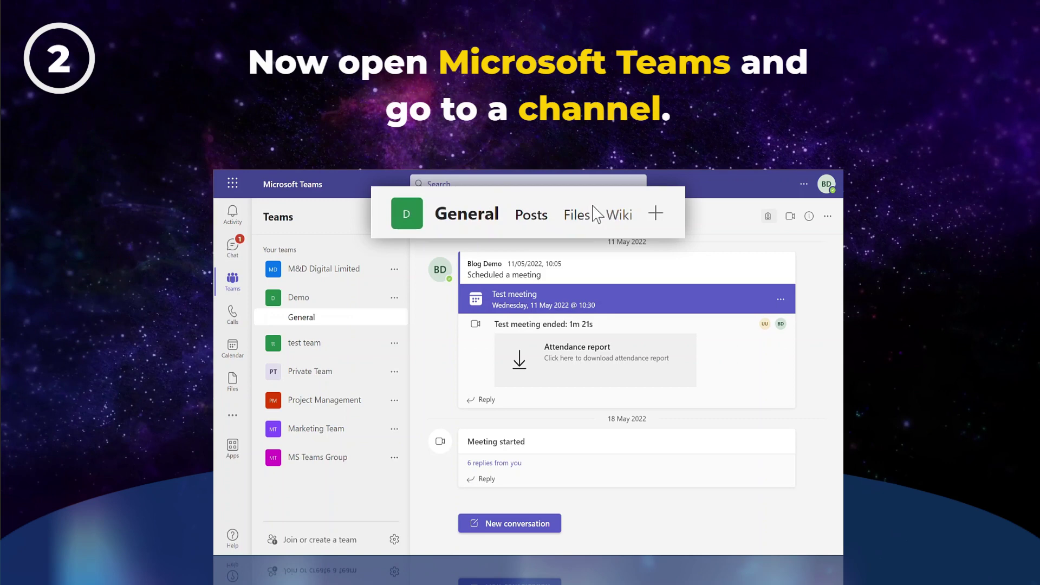
Add a Website tab to General named 'Demo Calendar' with the pasted group calendar URL.
{"action": "left_click", "coordinate": [656, 216]}
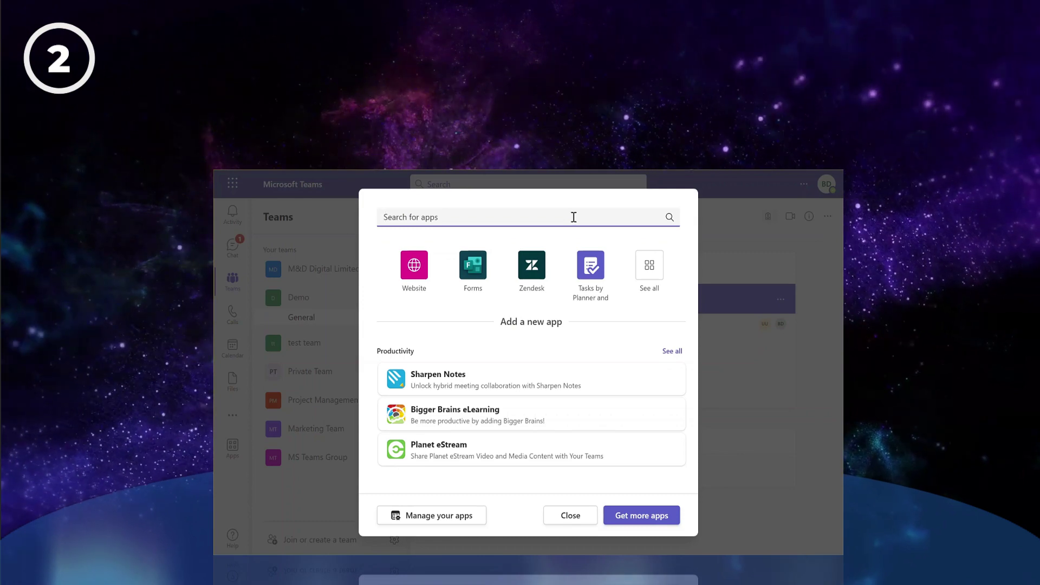
{"action": "left_click", "coordinate": [416, 268]}
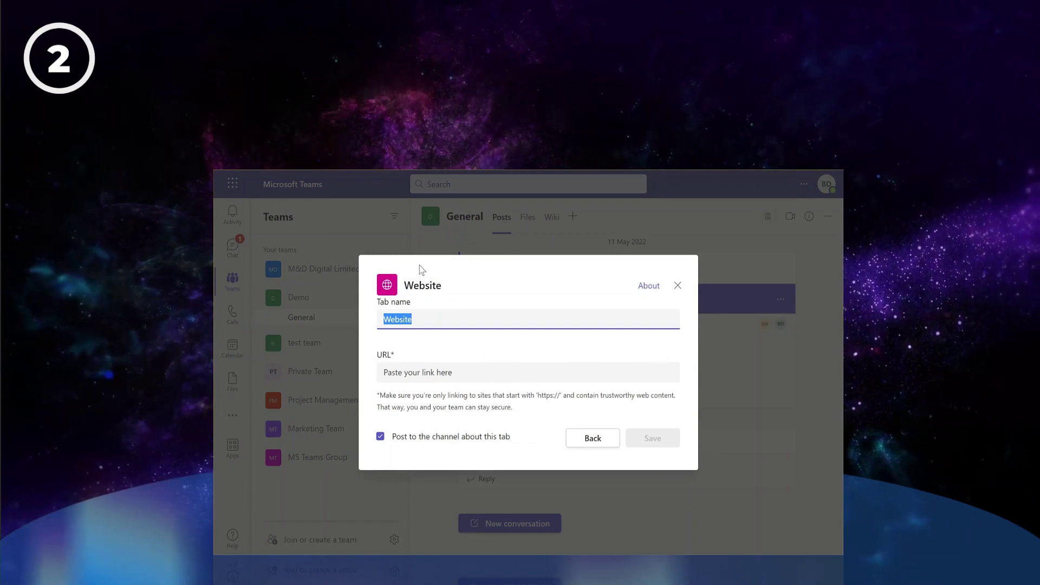
{"action": "type", "text": "Demo"}
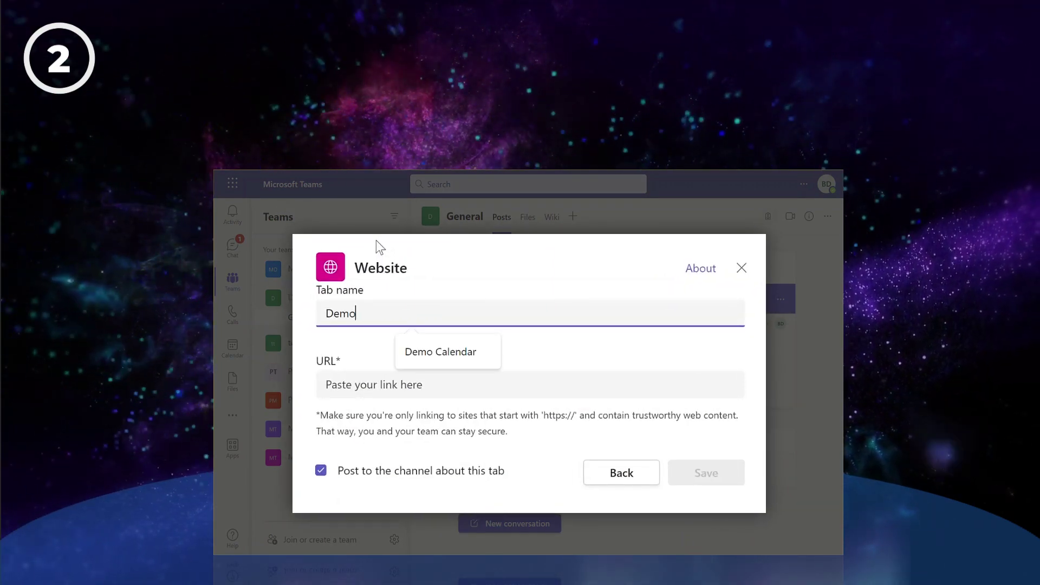
{"action": "type", "text": " Calendar"}
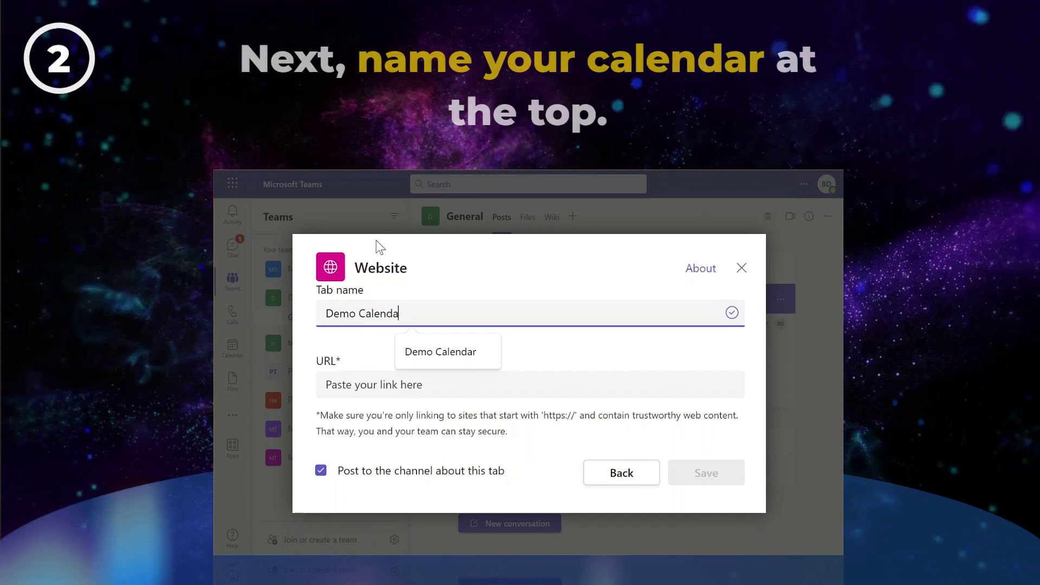
{"action": "left_click", "coordinate": [381, 386]}
{"action": "type", "text": "https://outlook.office365.com/calendar/group/BTPdemos.onmicrosoft.com/Demo1"}
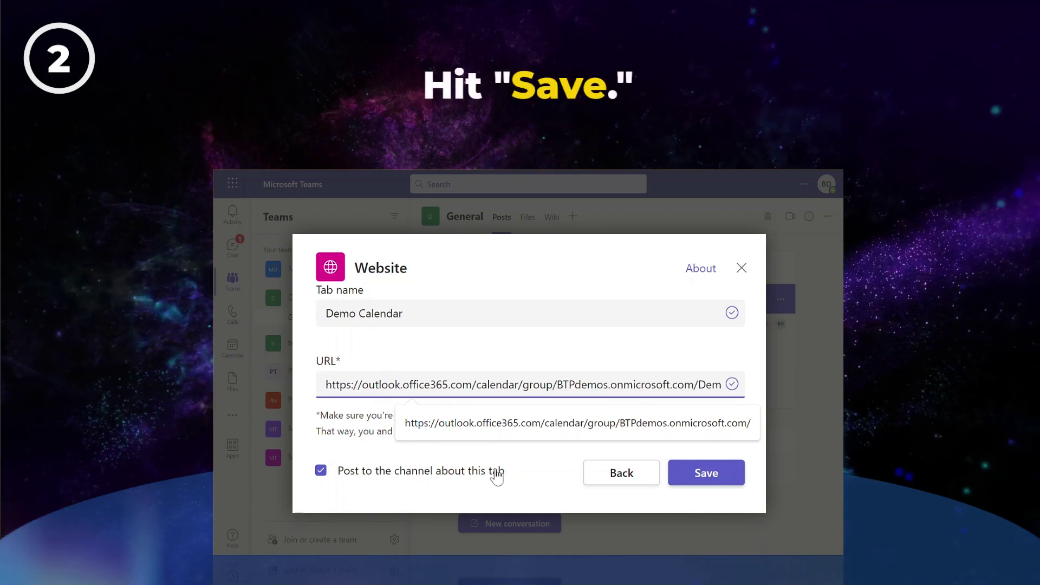
Dismiss the URL suggestions and save the Demo Calendar website tab.
{"action": "left_click", "coordinate": [717, 475]}
{"action": "left_click", "coordinate": [718, 477]}
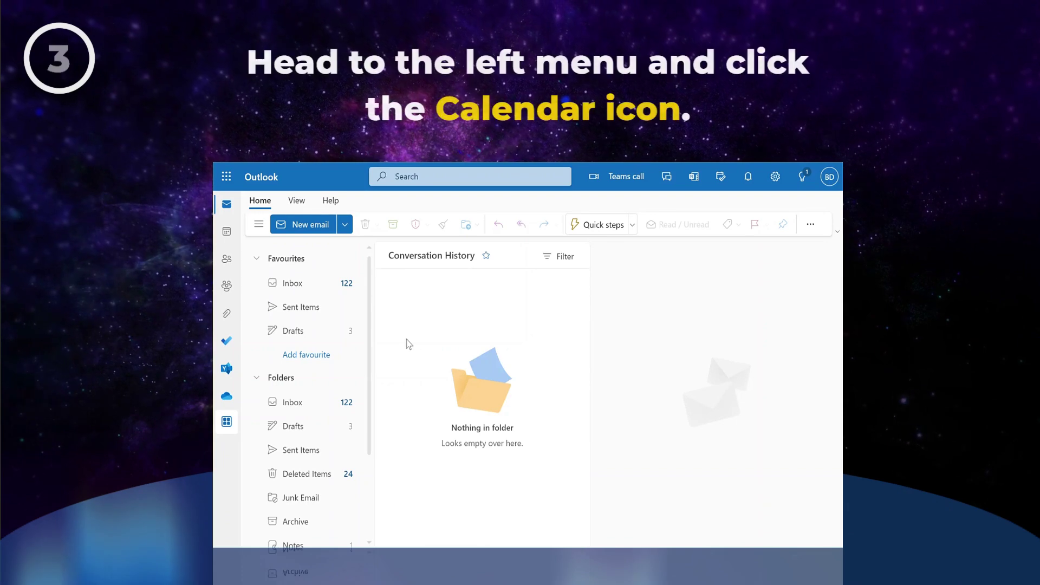
Switch to the March 2023 calendar, show all calendars, and open the Add calendar dialog.
{"action": "left_click", "coordinate": [226, 234]}
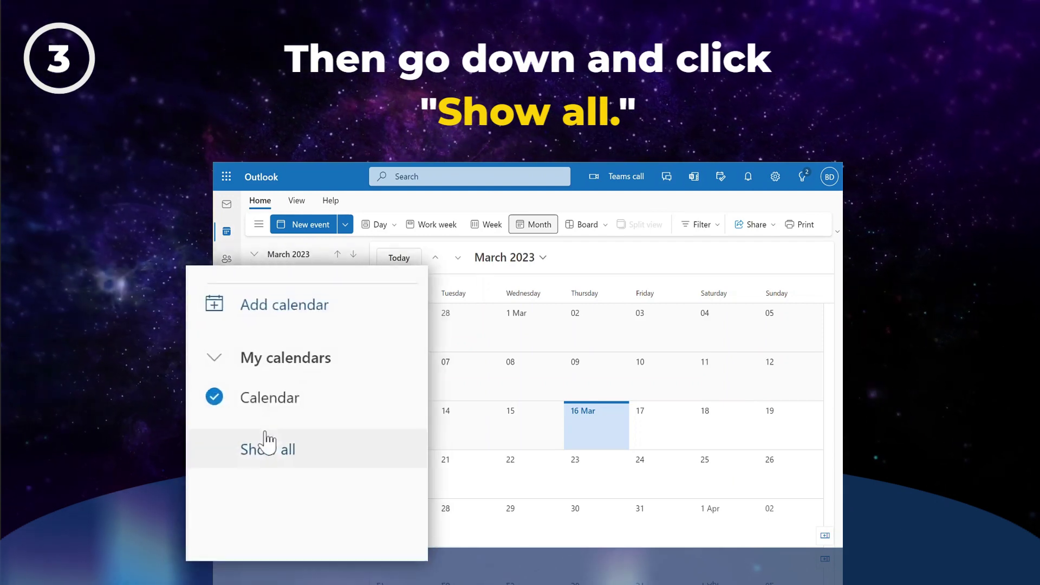
{"action": "left_click", "coordinate": [282, 485]}
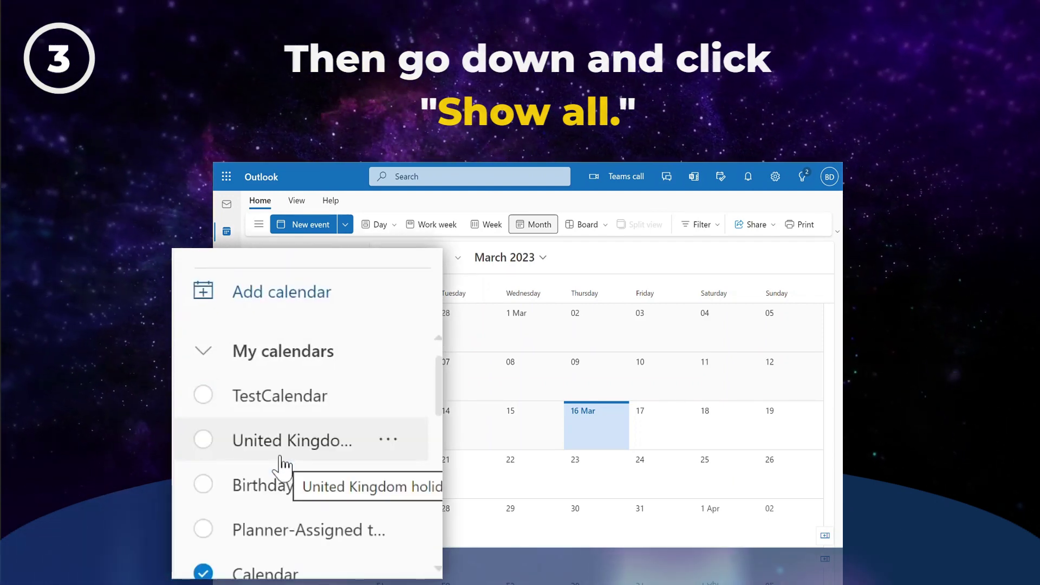
{"action": "scroll", "coordinate": [281, 465], "scroll_direction": "down", "scroll_amount": 5}
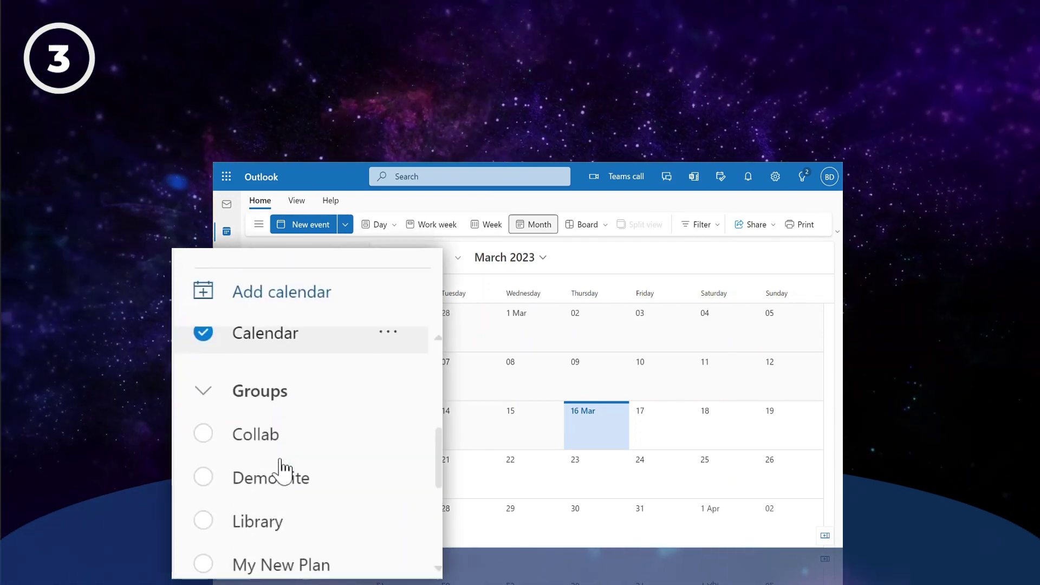
{"action": "scroll", "coordinate": [280, 462], "scroll_direction": "down", "scroll_amount": 3}
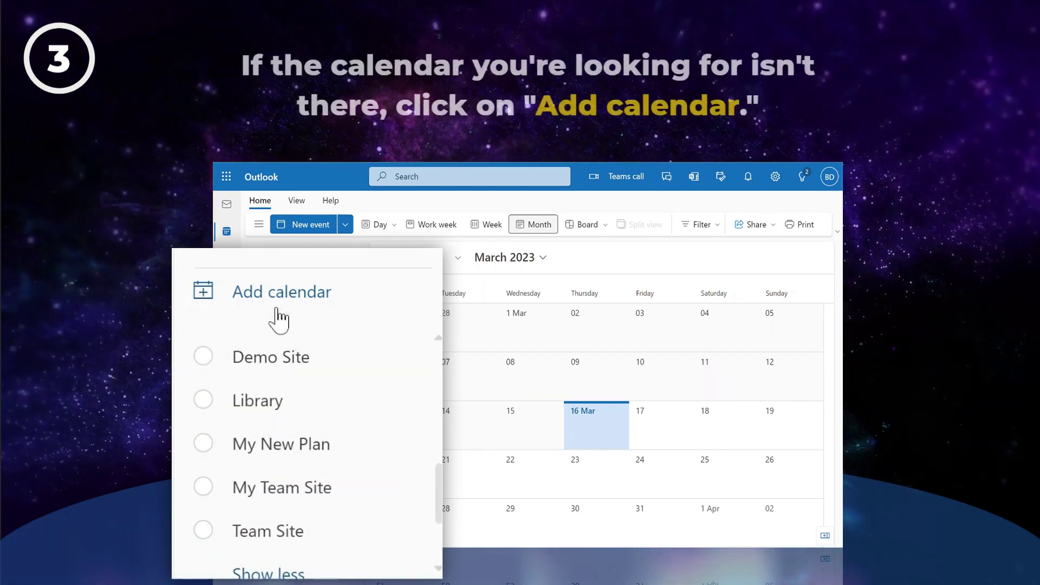
{"action": "left_click", "coordinate": [290, 408]}
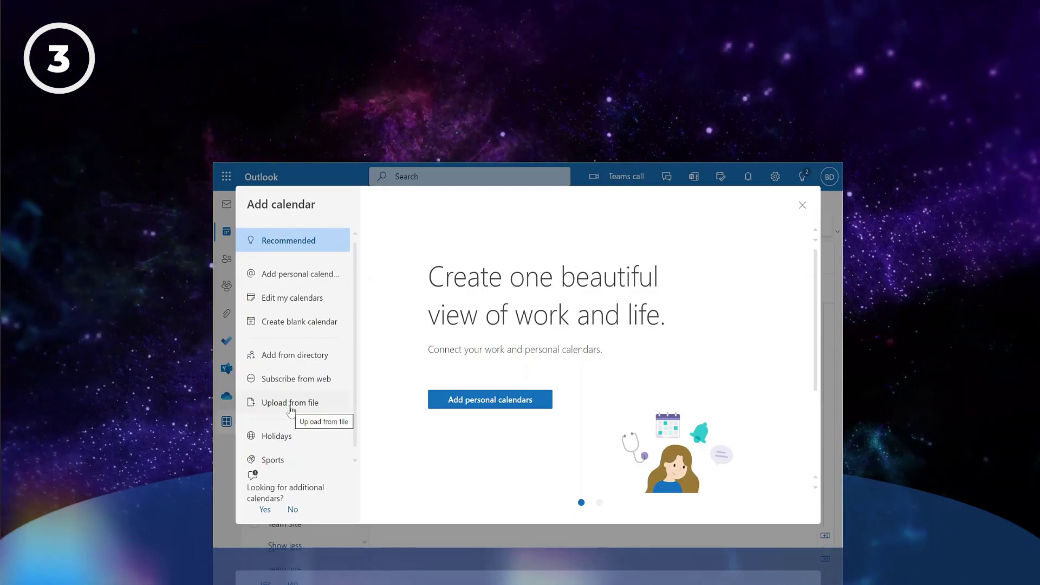
Add the Demo group's calendar from the directory into My calendars.
{"action": "left_click", "coordinate": [293, 356]}
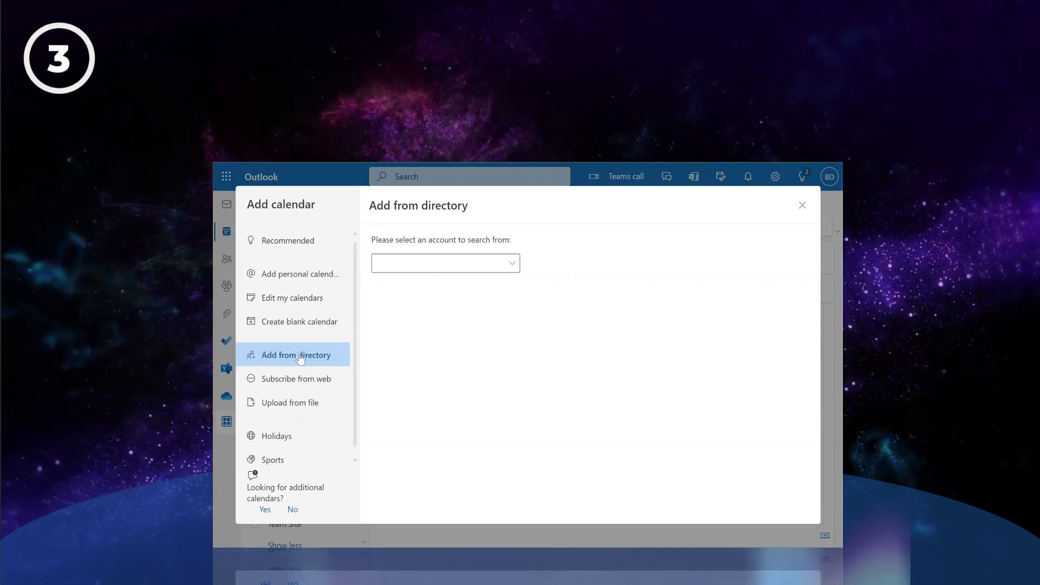
{"action": "left_click", "coordinate": [475, 250]}
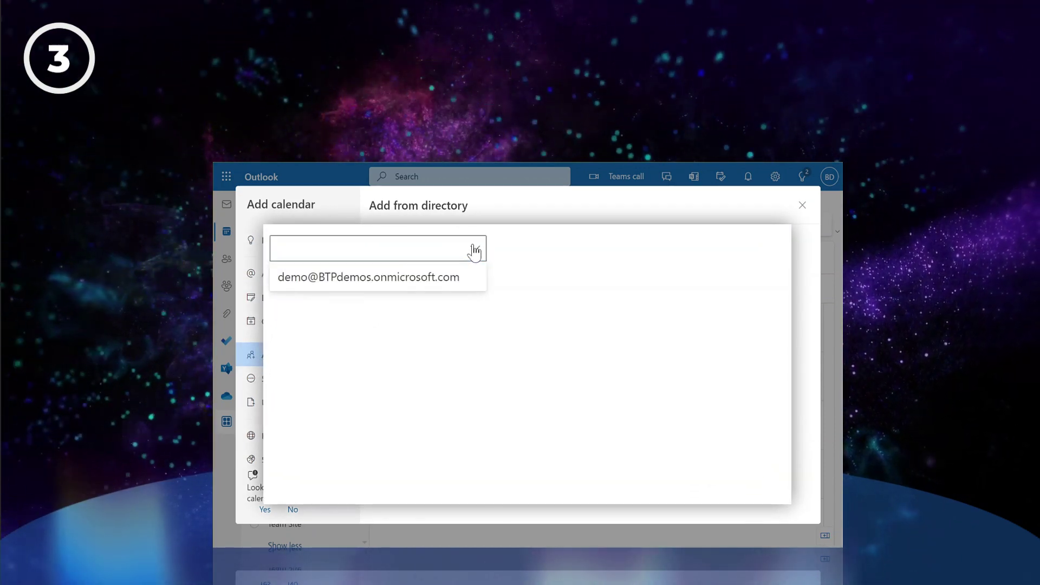
{"action": "left_click", "coordinate": [459, 282]}
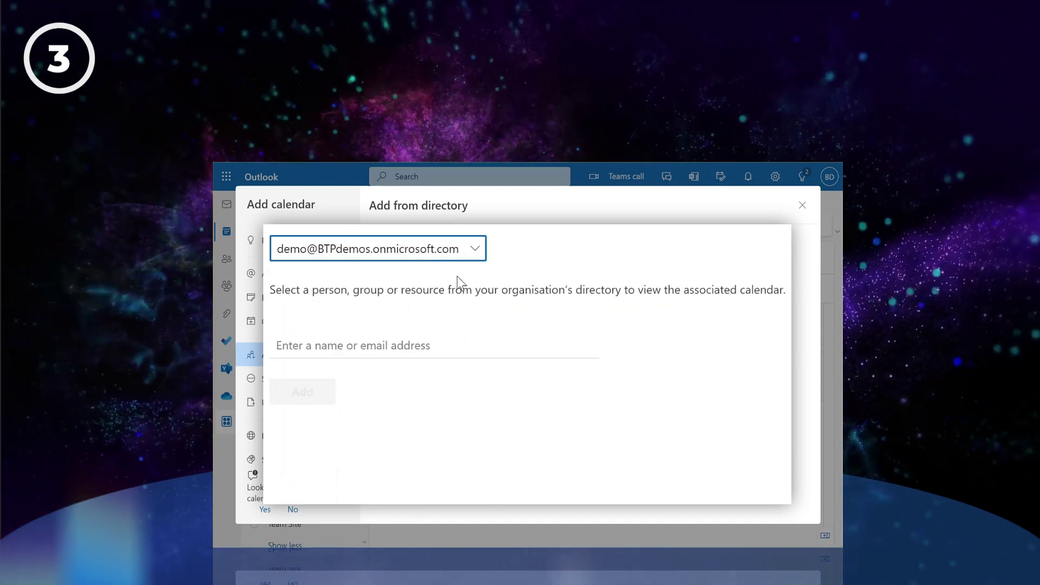
{"action": "left_click", "coordinate": [439, 344]}
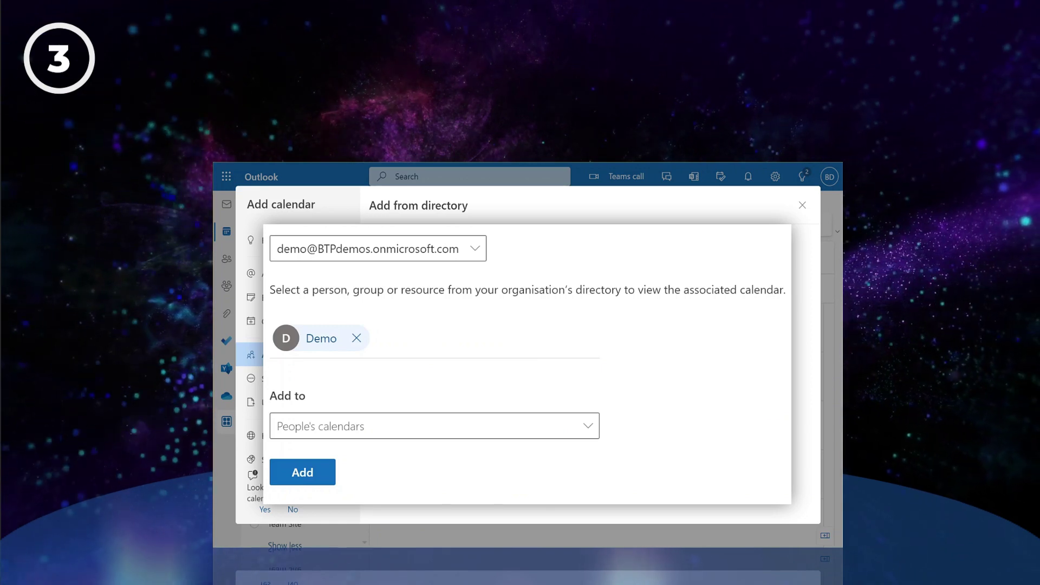
{"action": "left_click", "coordinate": [388, 427]}
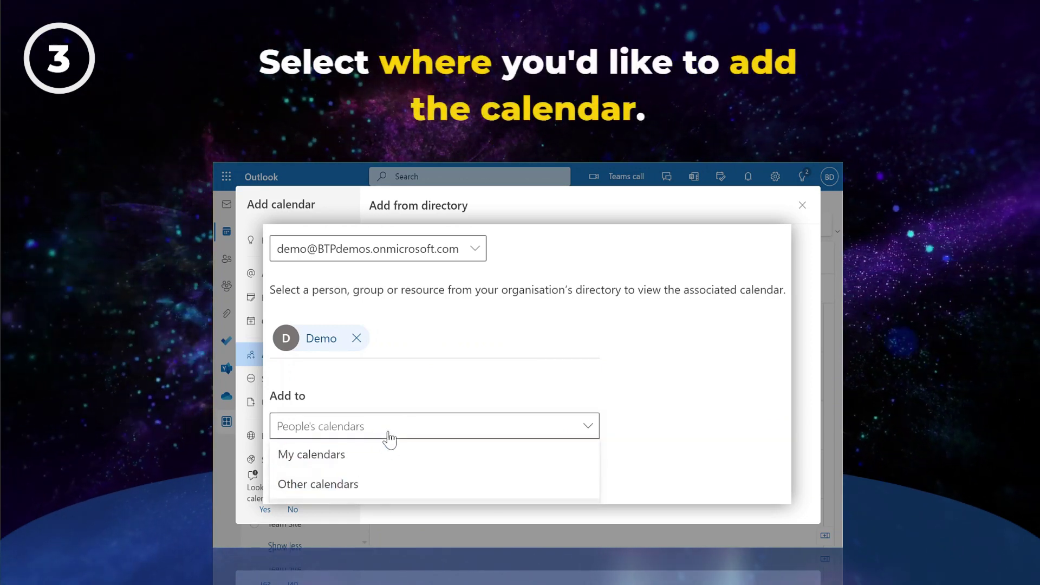
{"action": "left_click", "coordinate": [385, 464]}
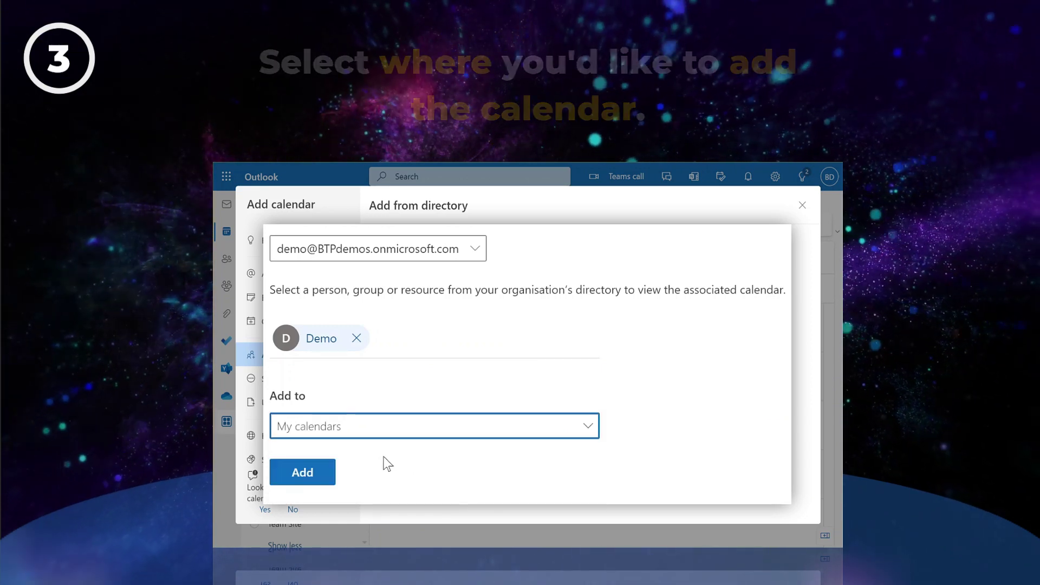
{"action": "left_click", "coordinate": [320, 473]}
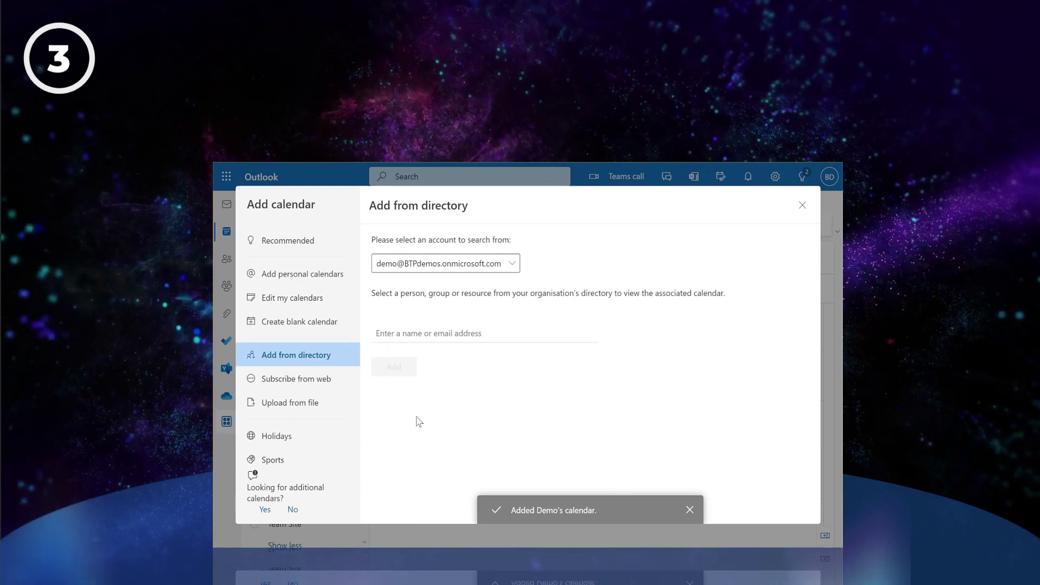
Close the Add calendar dialog and collapse the Groups section so Demo appears ticked.
{"action": "left_click", "coordinate": [803, 207]}
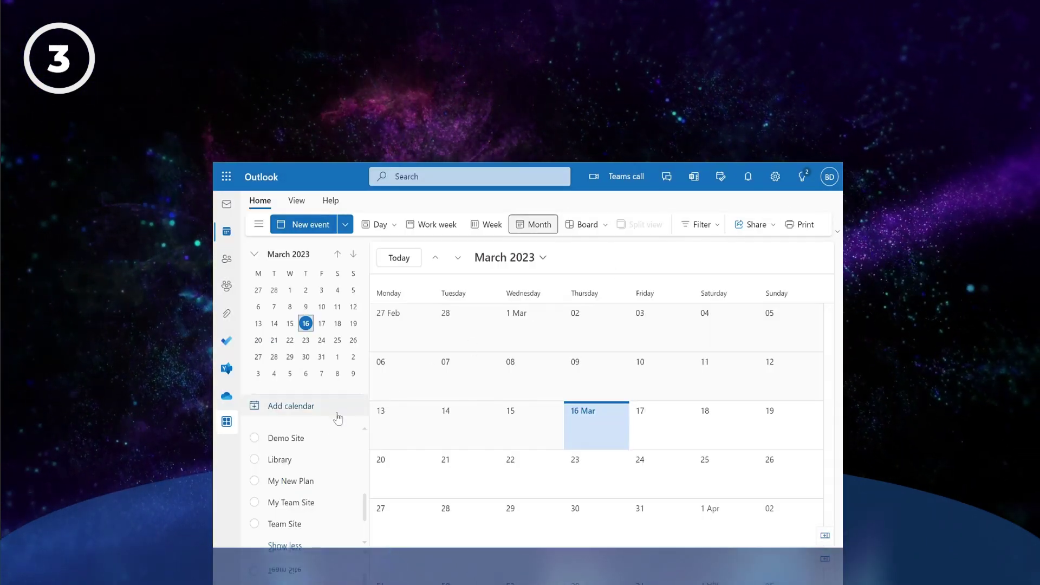
{"action": "scroll", "coordinate": [302, 440], "scroll_direction": "up", "scroll_amount": 1}
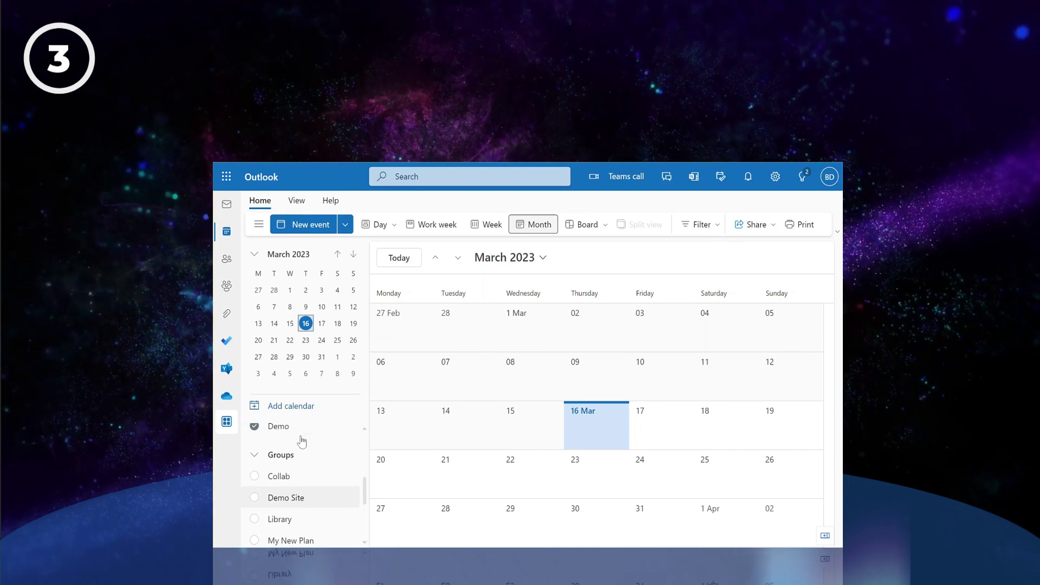
{"action": "left_click", "coordinate": [264, 458]}
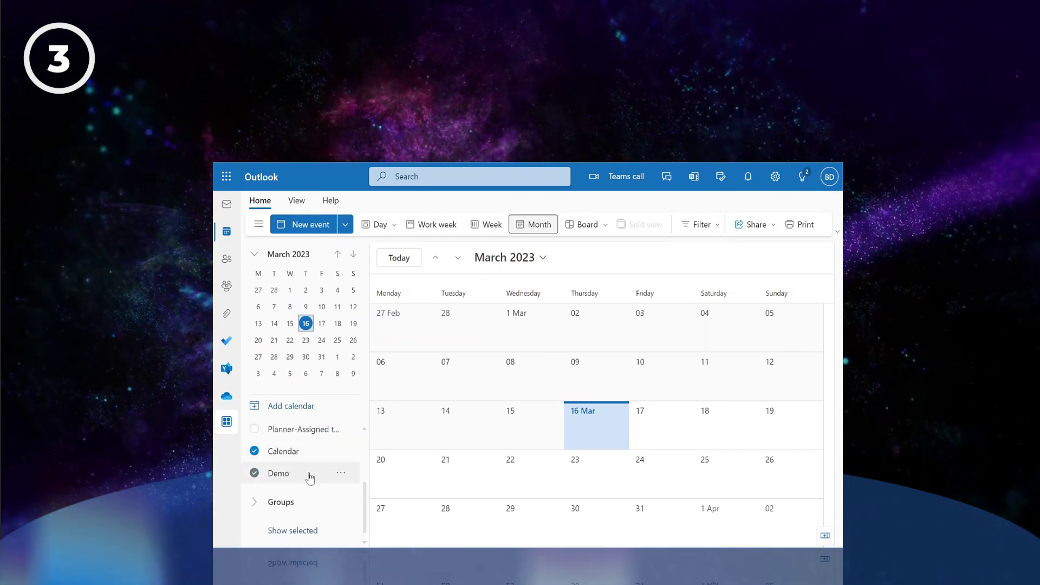